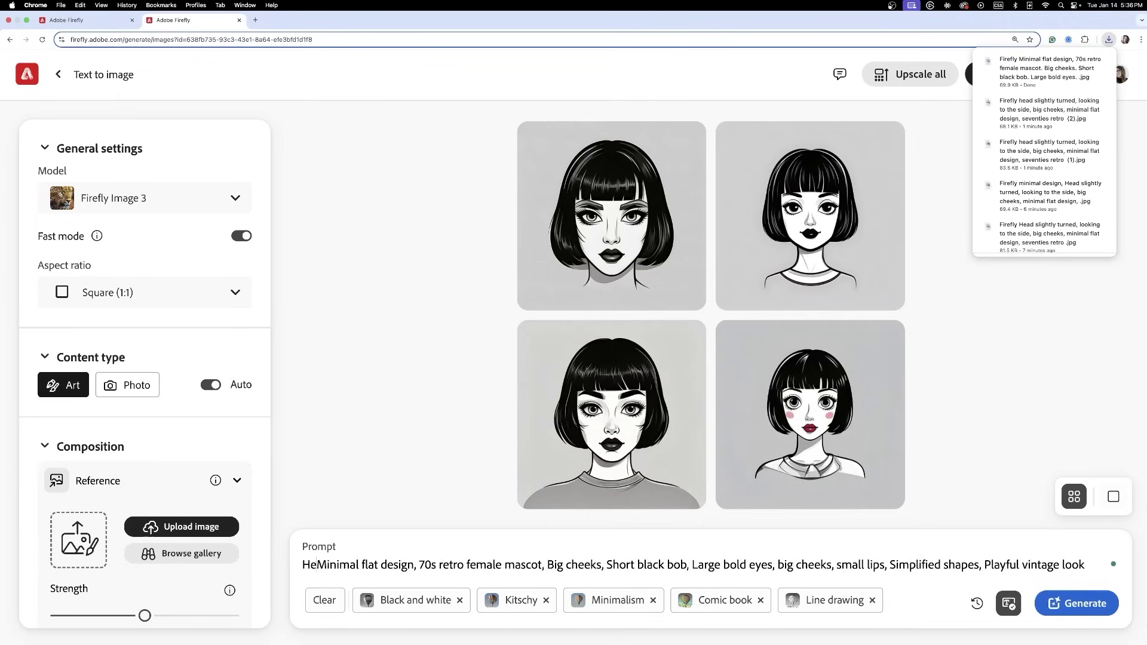
- Start the prompt with 'Head slightly turned, looking on,' and show the recent downloads list
type("turned, looking away,")
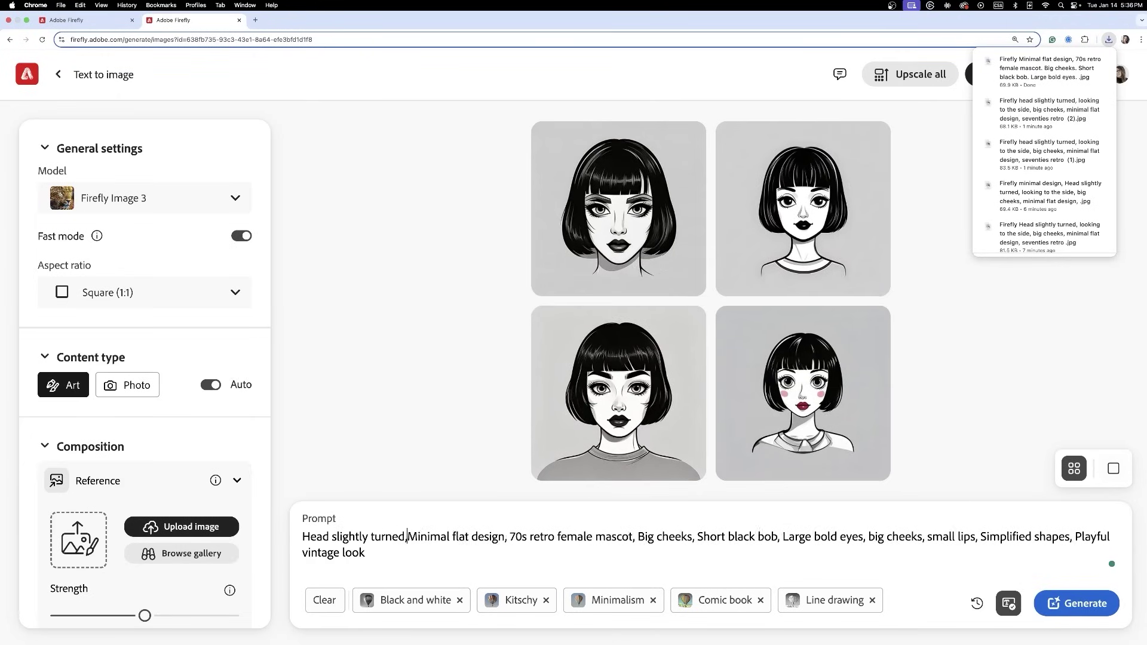
key("BackSpace")
key("BackSpace")
key("BackSpace")
key("BackSpace")
key("BackSpace")
type("on")
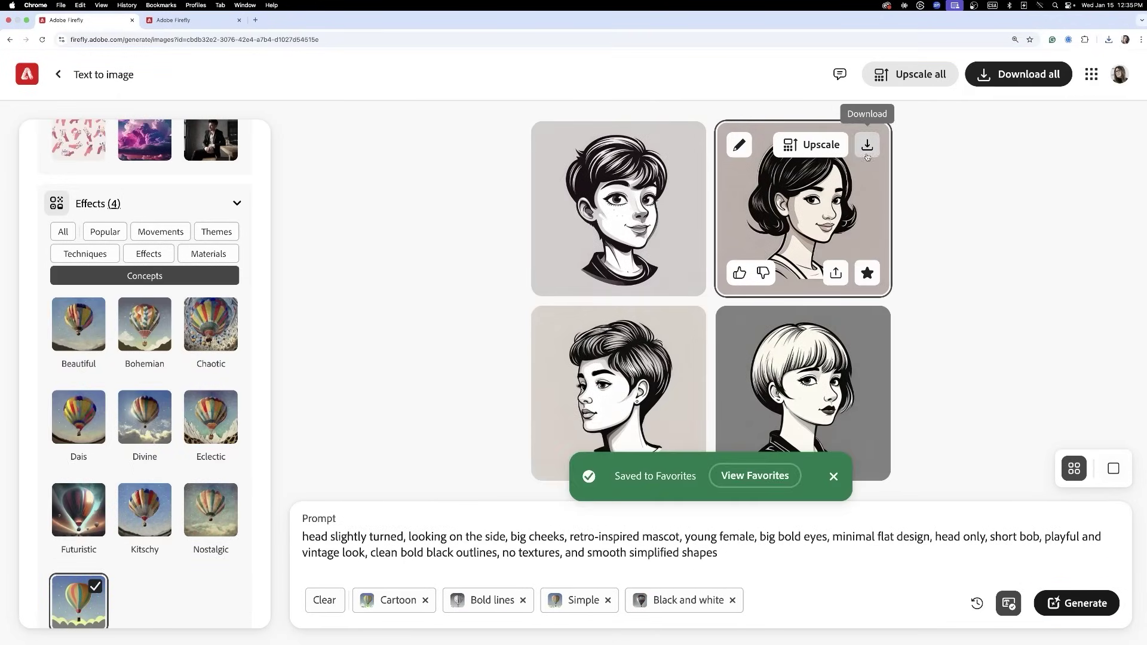
left_click(867, 155)
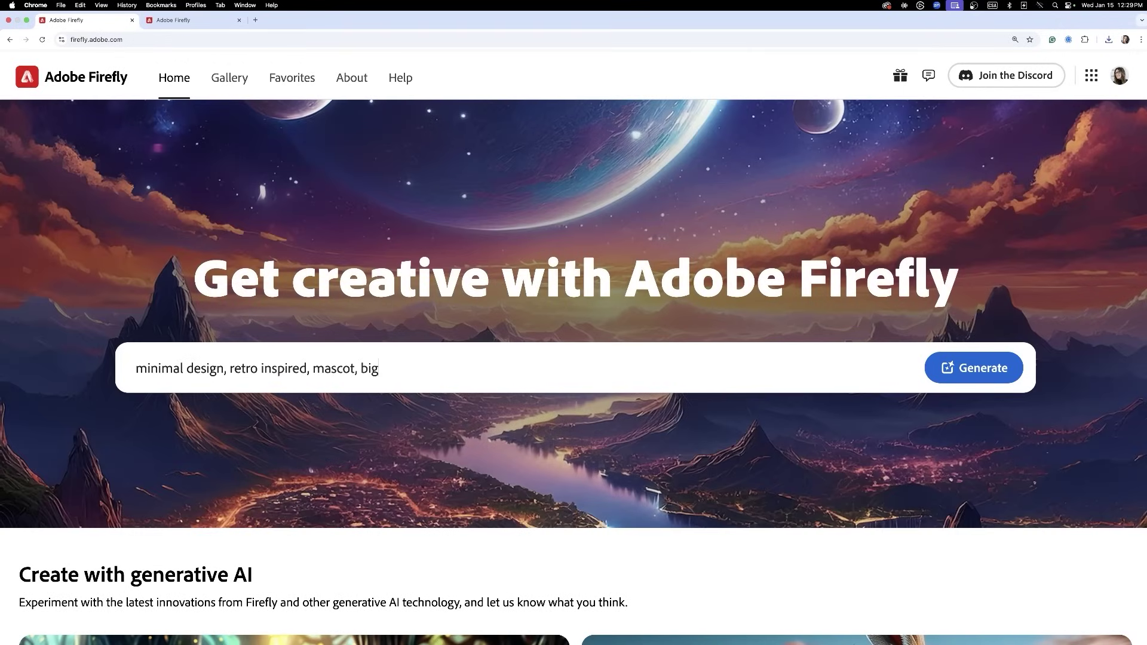
- Finish the prompt with 'cheeks, playful, simplified shapes', add 'female', save the big-eyed face, and regenerate
type("cheeks, playful,")
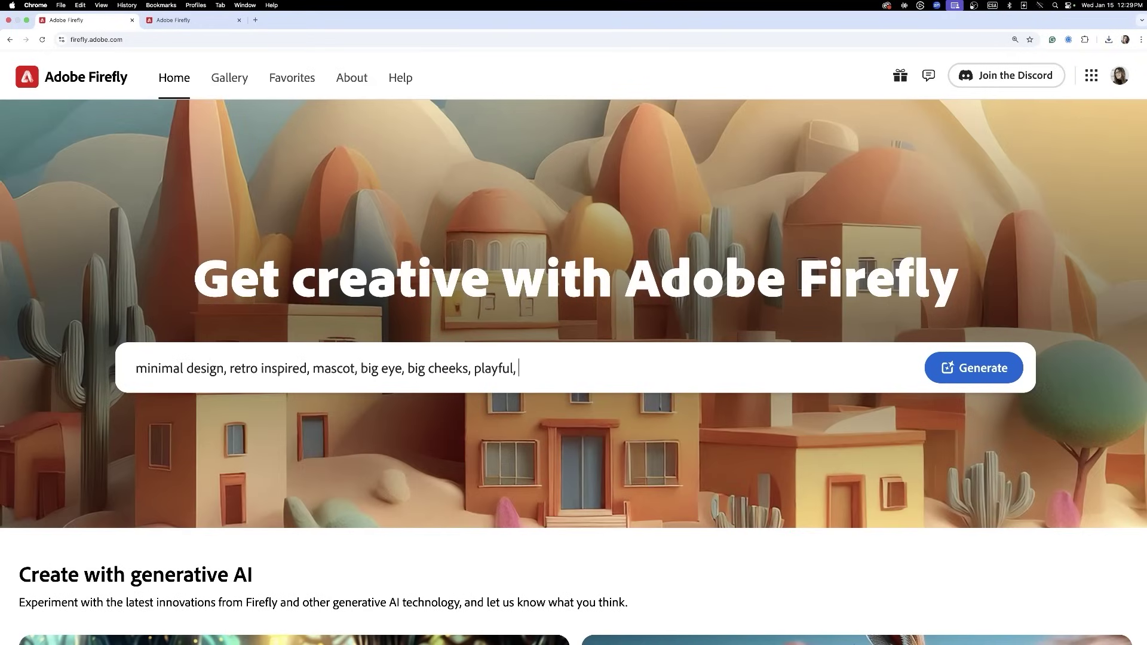
type(" simplifi")
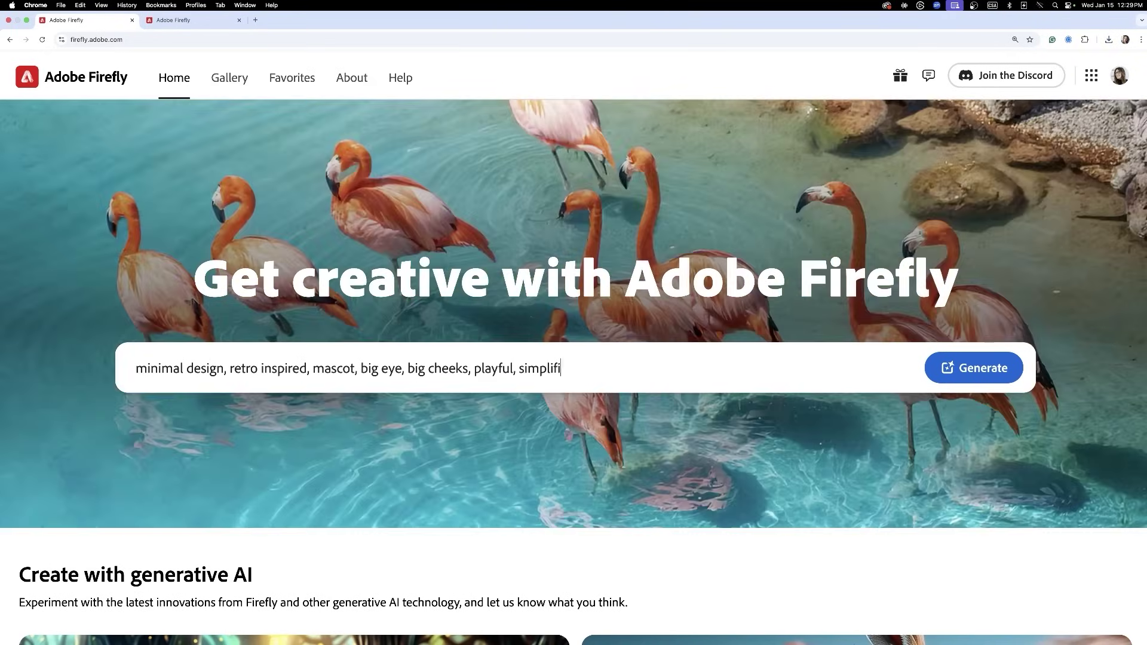
type("ed shapes")
key("Return")
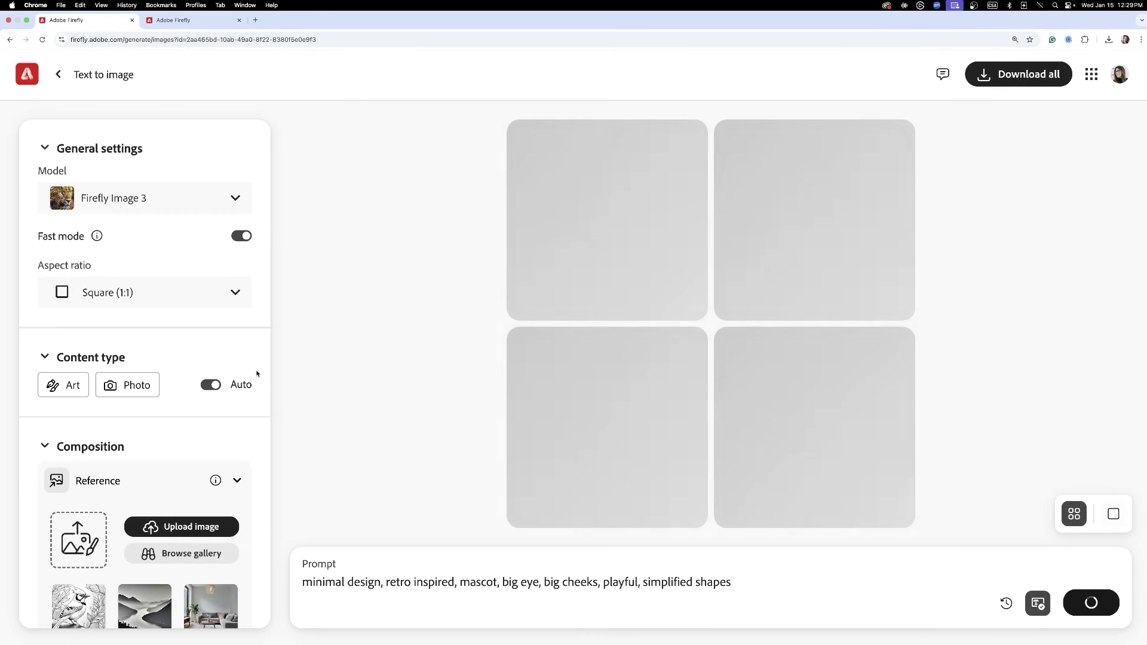
left_click(454, 584)
type("female")
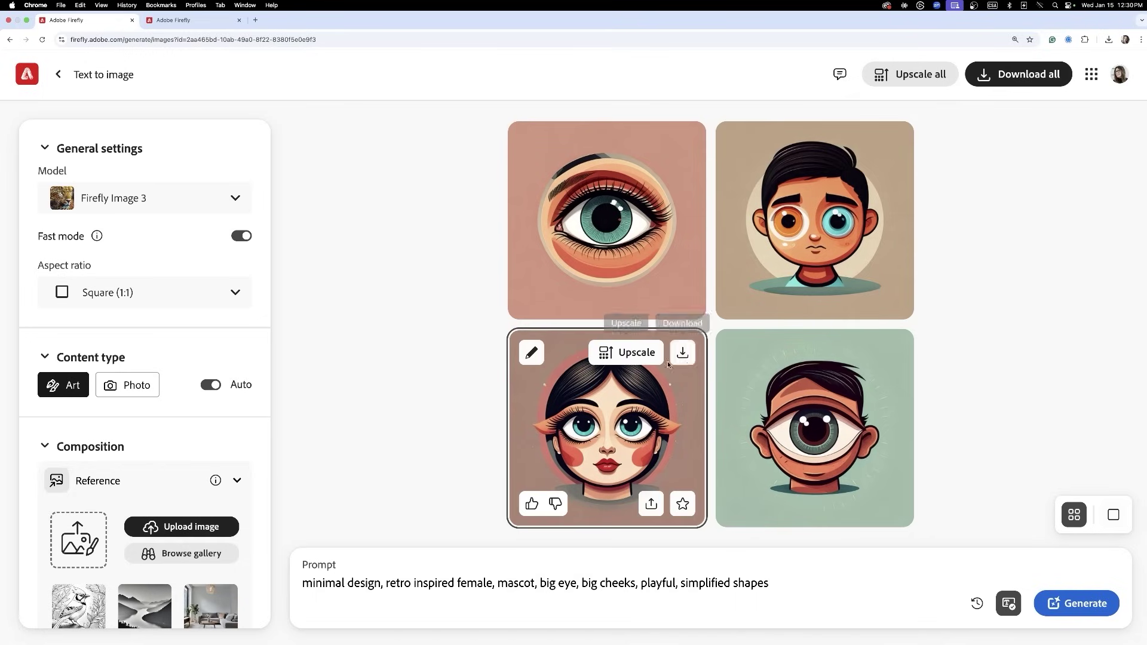
left_click(683, 352)
left_click(1086, 605)
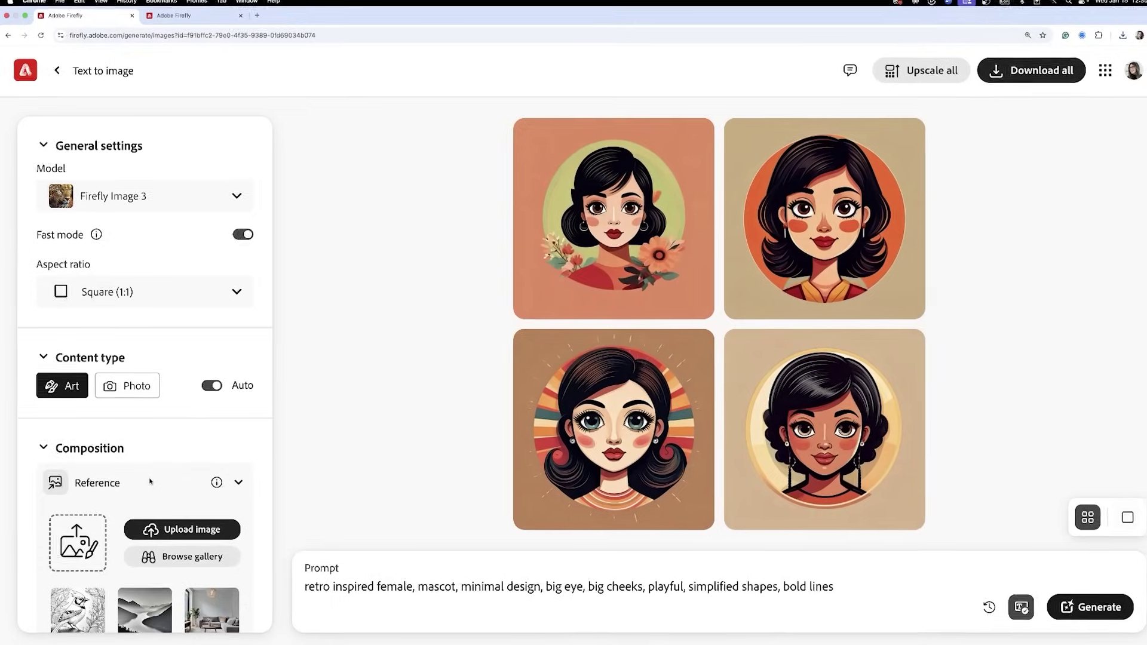
- Add the Minimalism style from the art movement styles
scroll(147, 481, "down", 5)
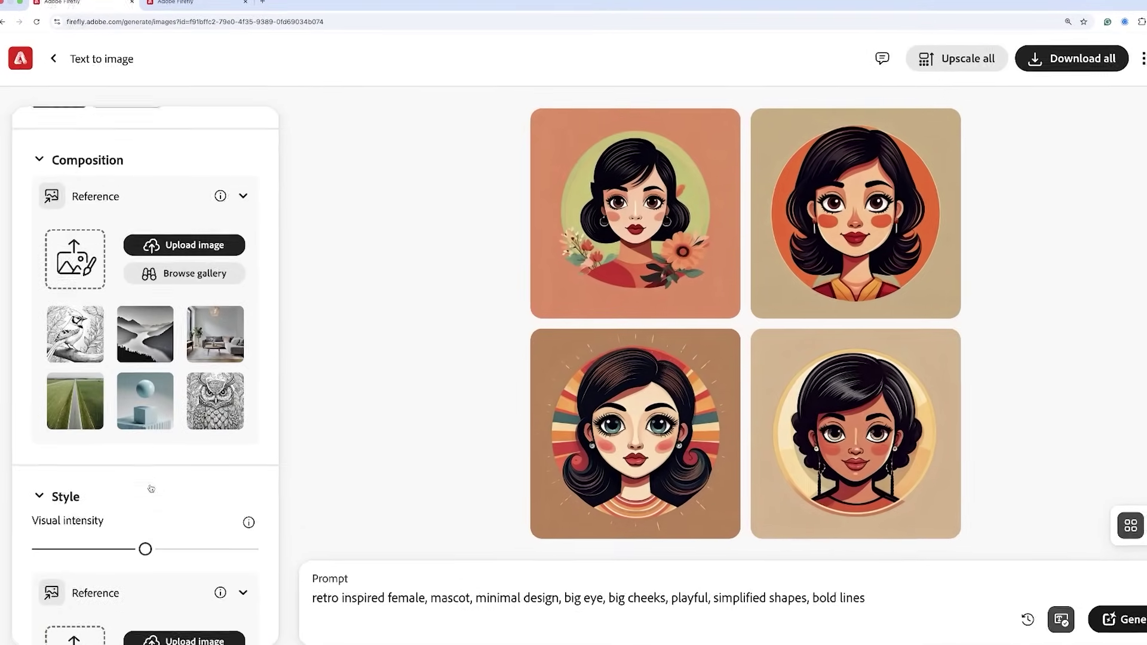
scroll(152, 489, "down", 8)
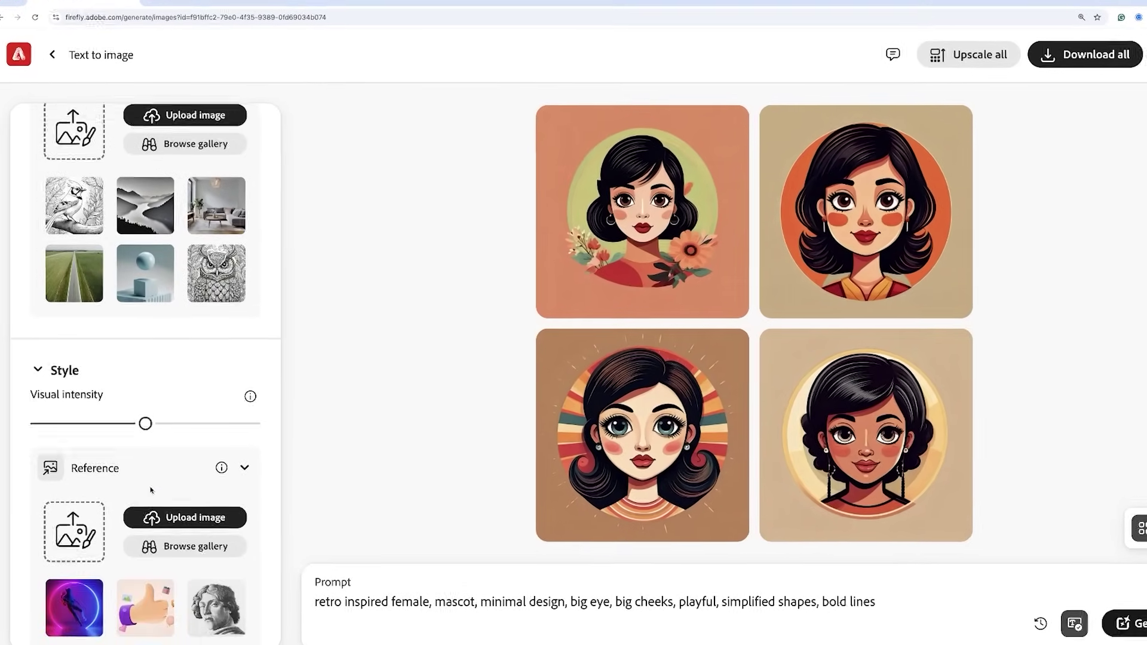
scroll(151, 496, "down", 3)
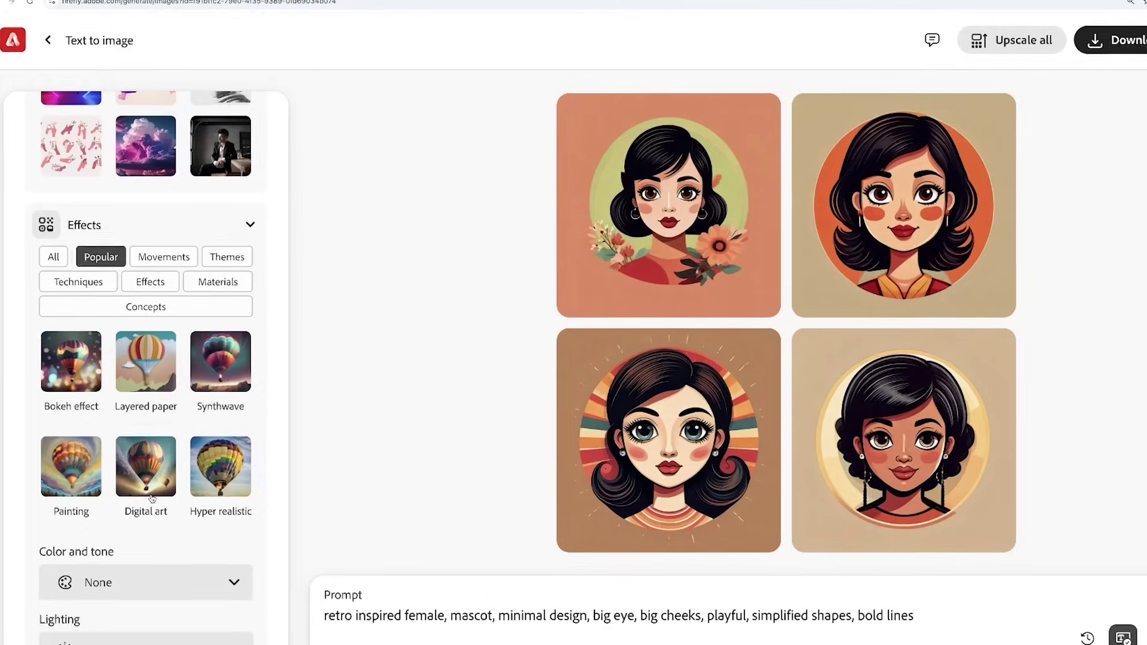
left_click(163, 254)
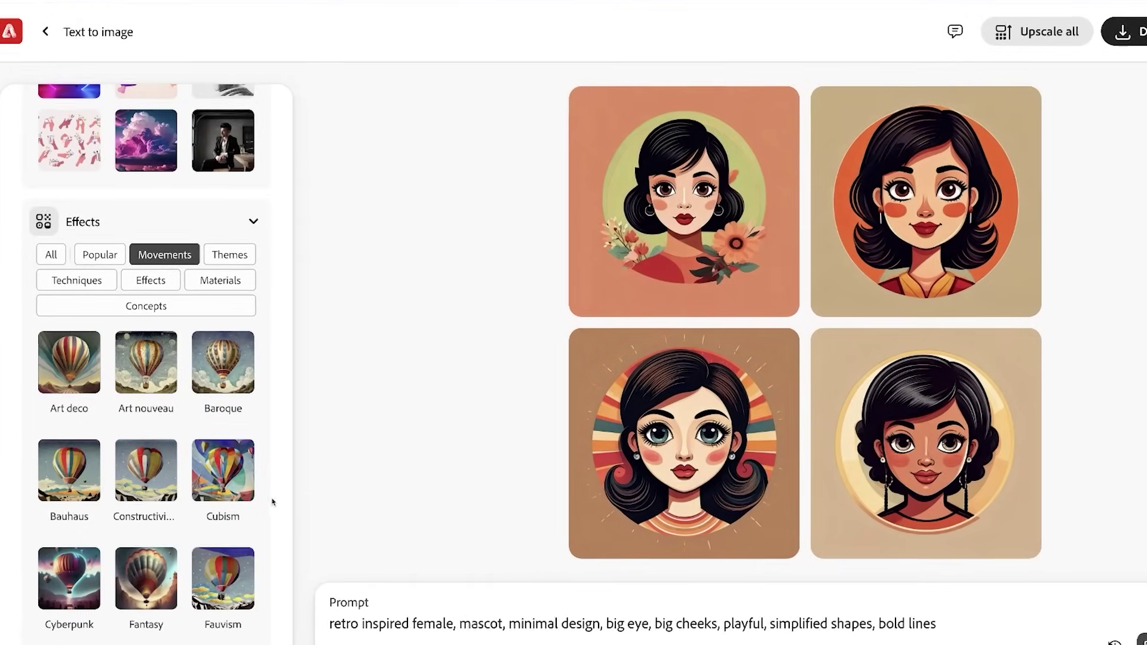
scroll(272, 502, "down", 5)
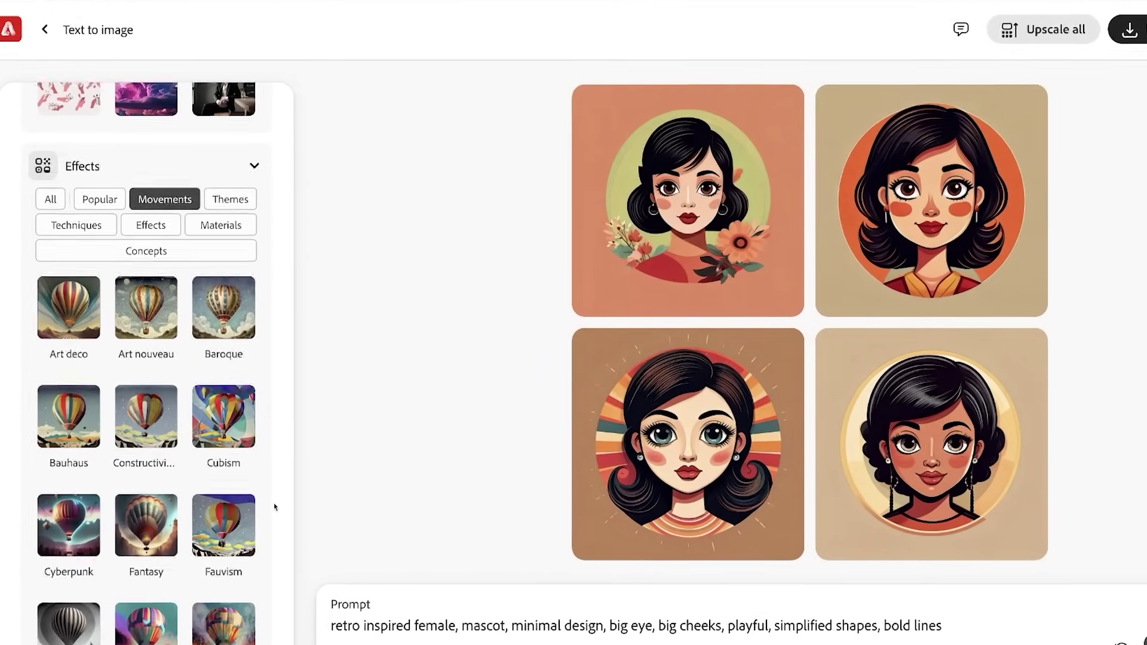
scroll(277, 508, "down", 3)
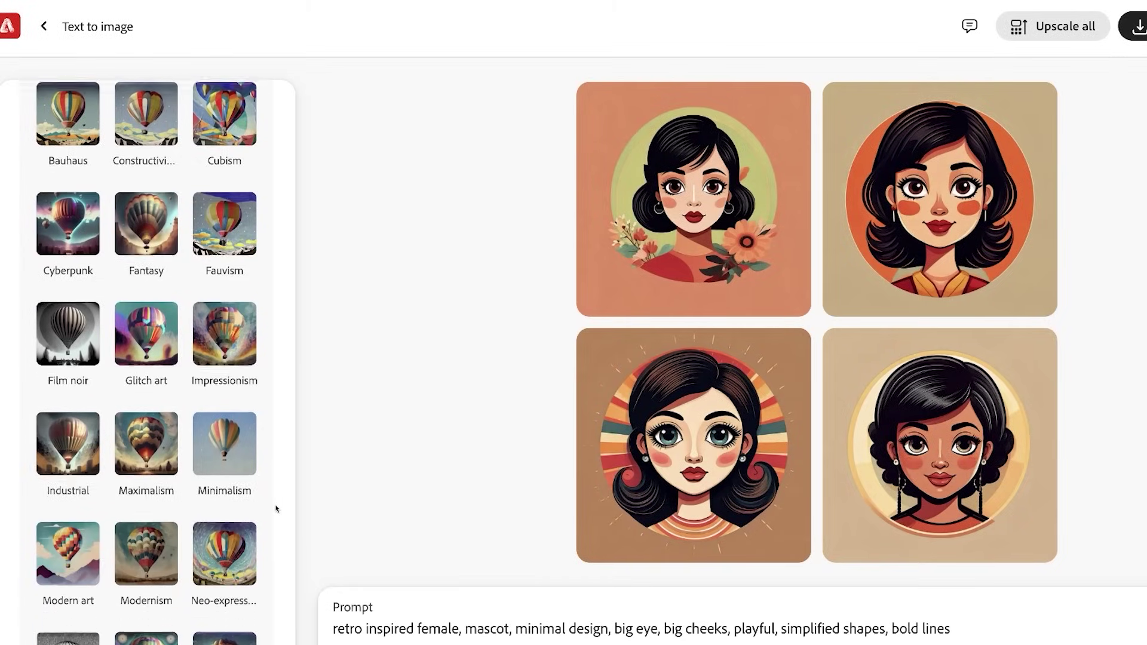
left_click(235, 376)
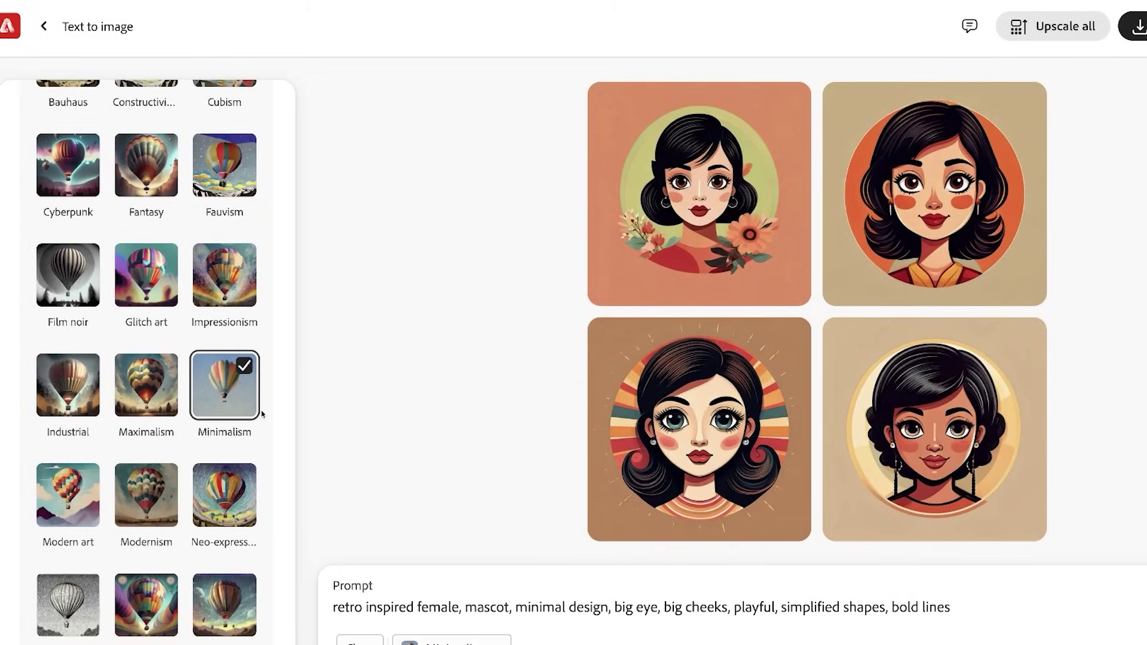
scroll(268, 459, "down", 3)
scroll(268, 460, "up", 12)
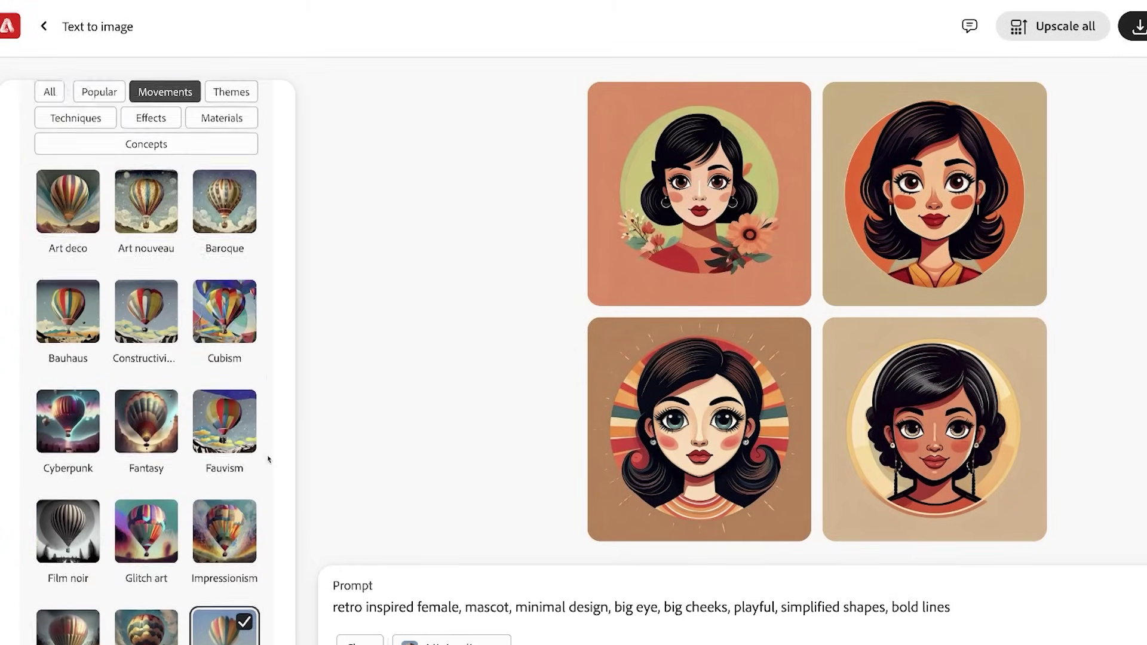
- Browse the Themes, Techniques, Effects, Materials and Concepts style categories
left_click(231, 432)
scroll(160, 497, "down", 5)
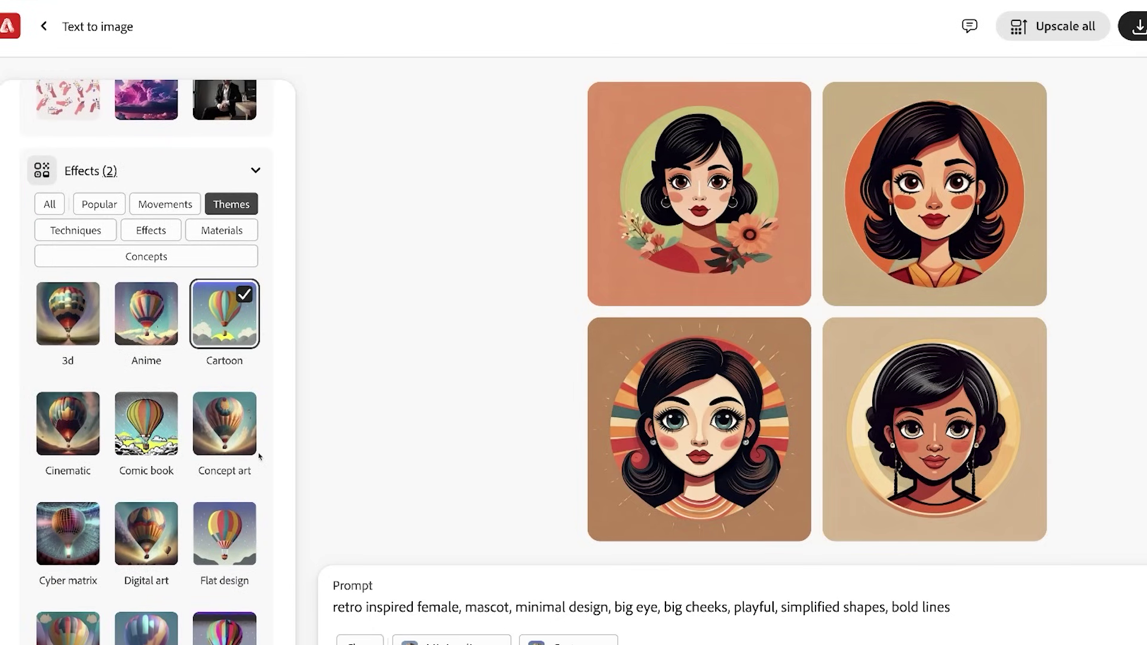
left_click(84, 233)
scroll(130, 292, "down", 1)
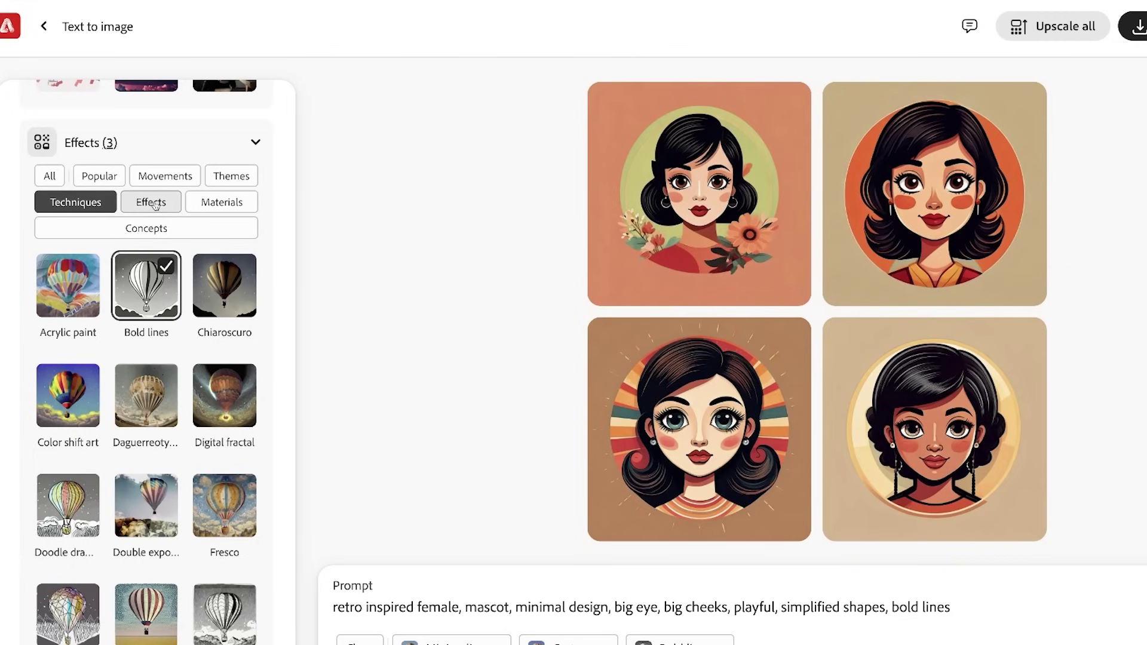
left_click(151, 204)
scroll(184, 408, "down", 3)
scroll(227, 299, "up", 2)
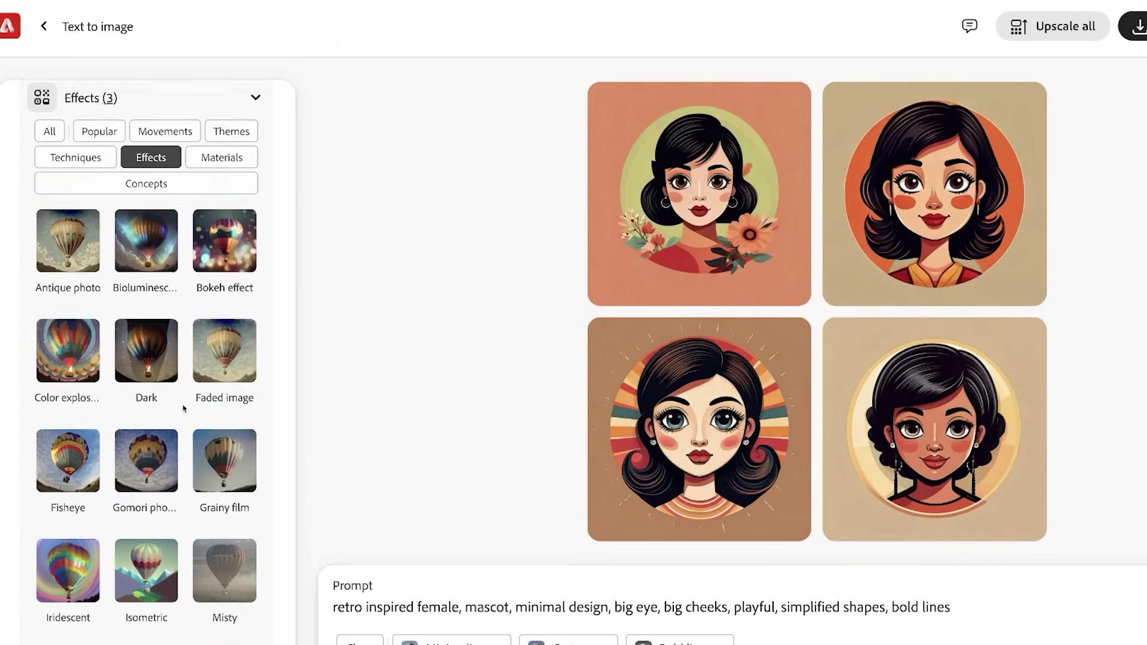
left_click(248, 179)
scroll(232, 387, "down", 3)
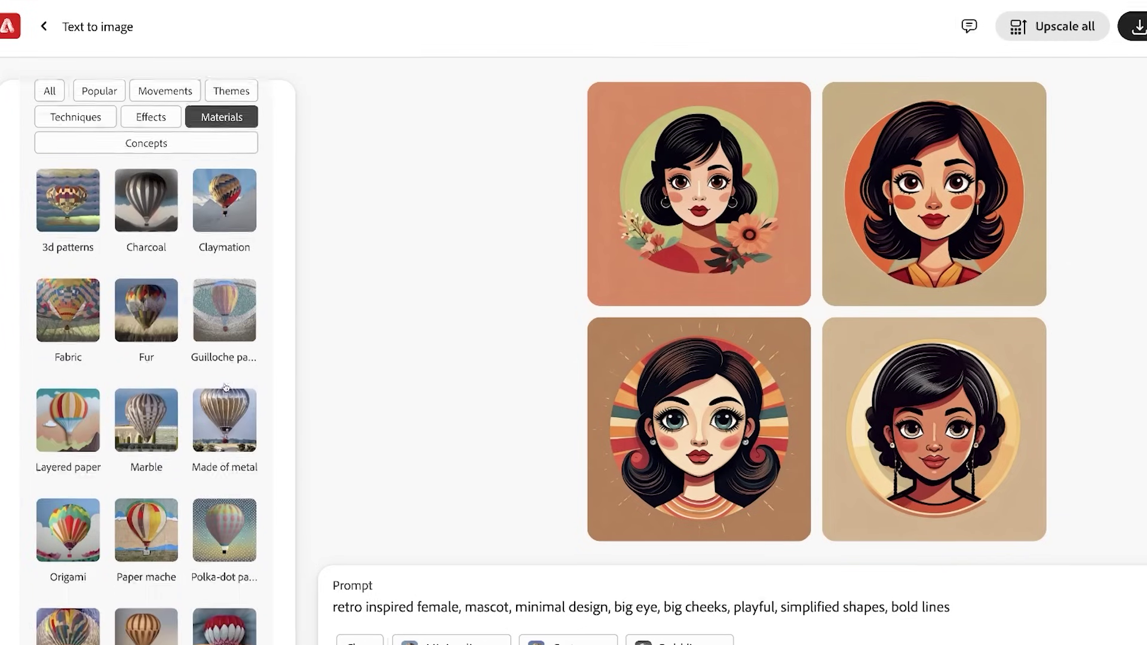
left_click(180, 123)
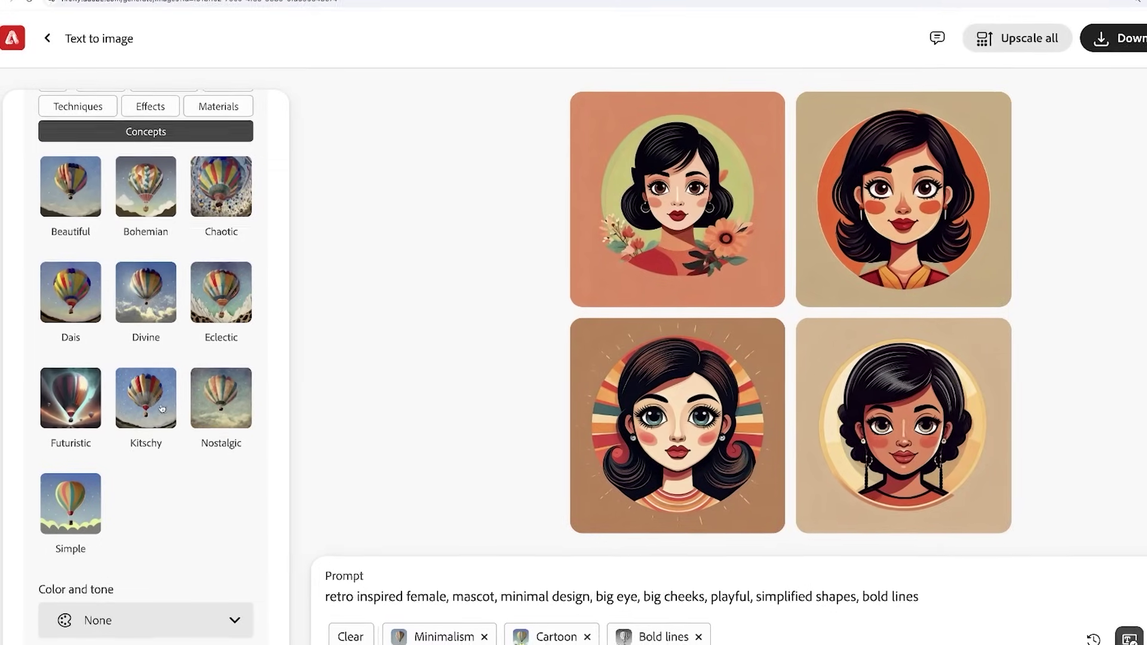
- Add the Simple concept style, removing the briefly selected Kitschy style
left_click(146, 398)
left_click(79, 511)
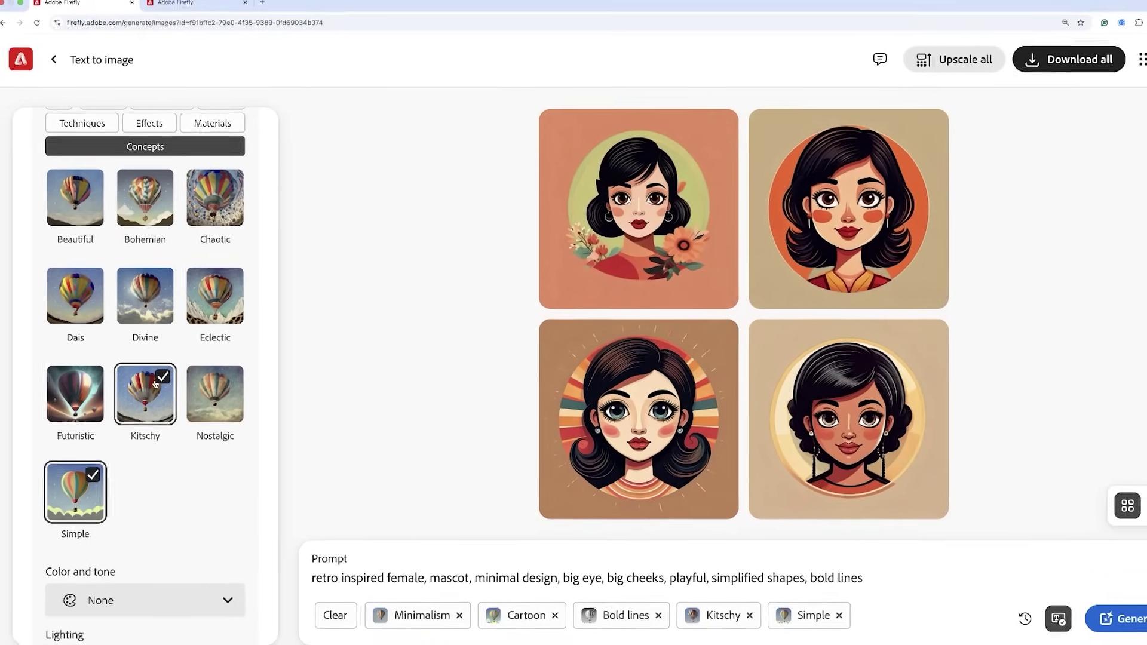
left_click(145, 395)
left_click(207, 608)
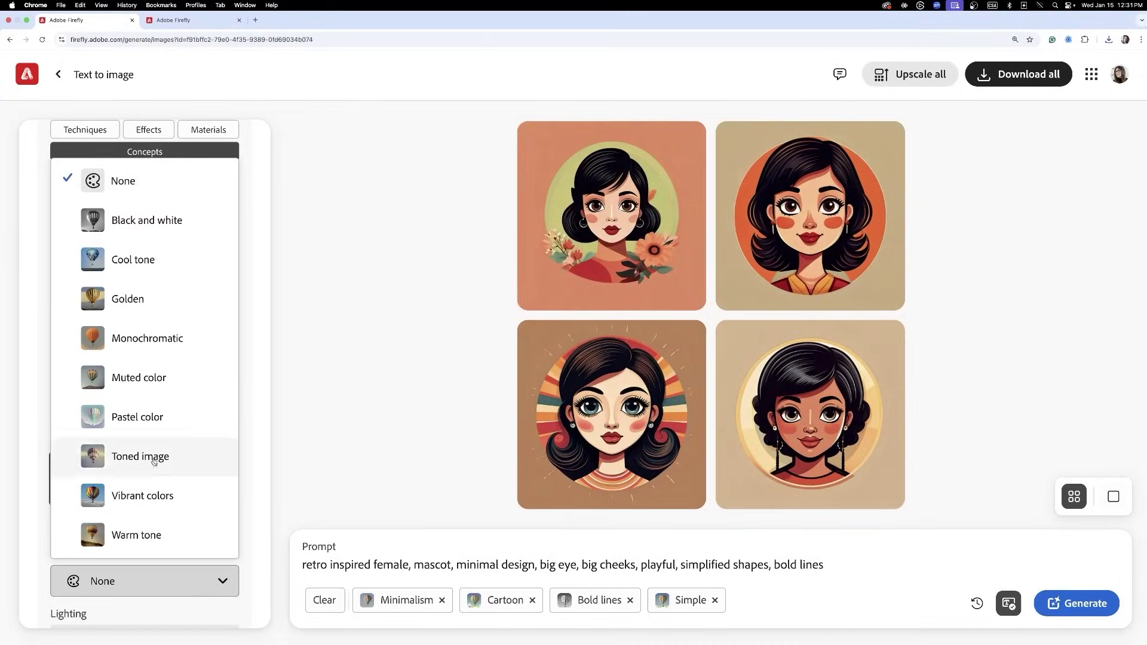
- Apply the Black and white colour tone and regenerate the portraits
left_click(141, 234)
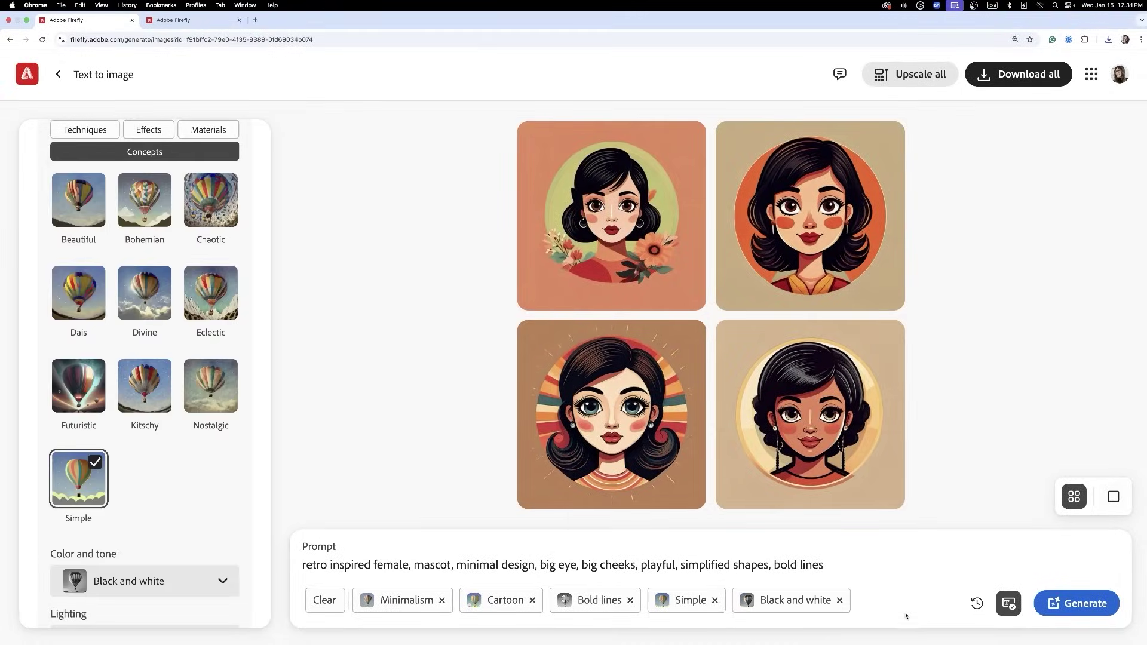
left_click(1101, 609)
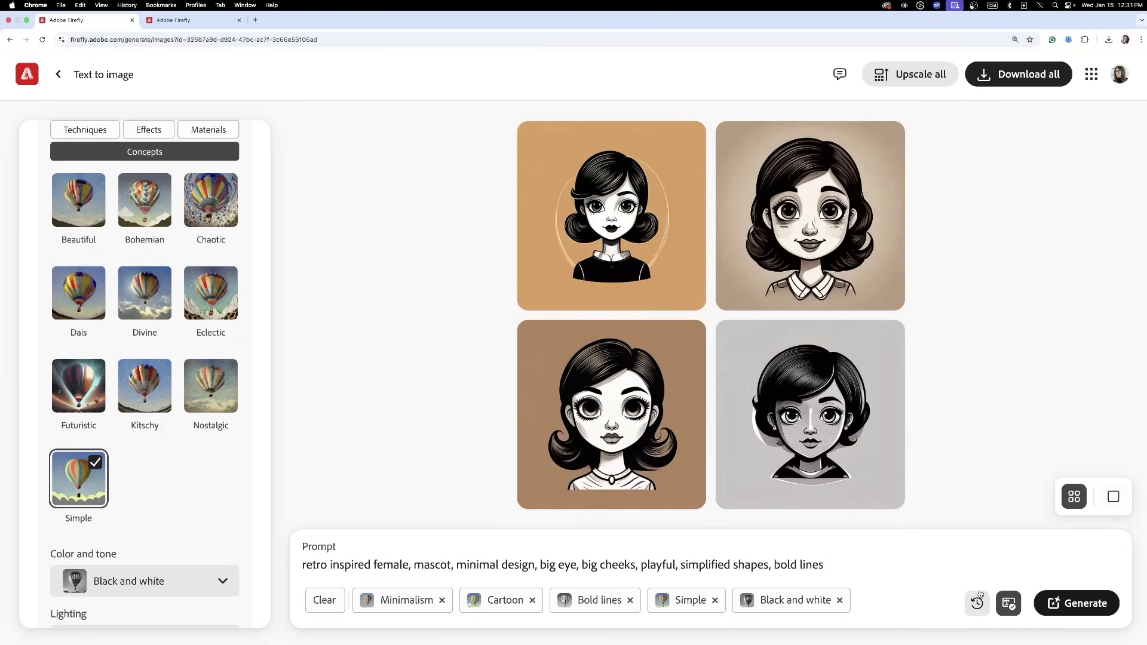
- Generate another set, then favourite and download the blonde bob-haired portrait
left_click(1084, 604)
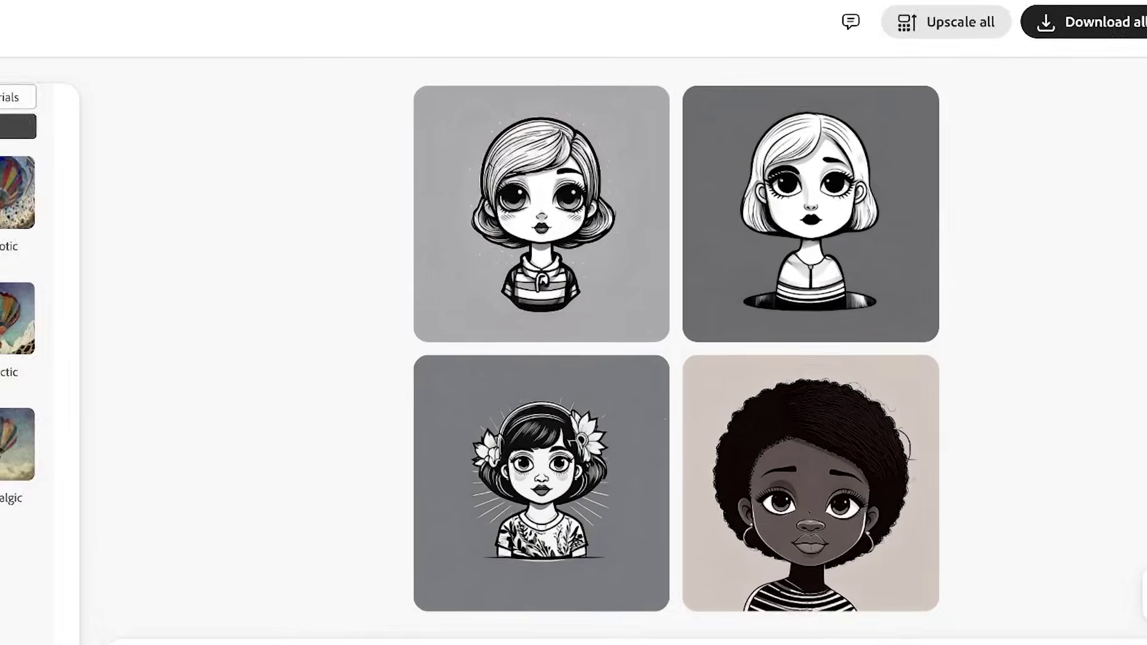
mouse_move(878, 255)
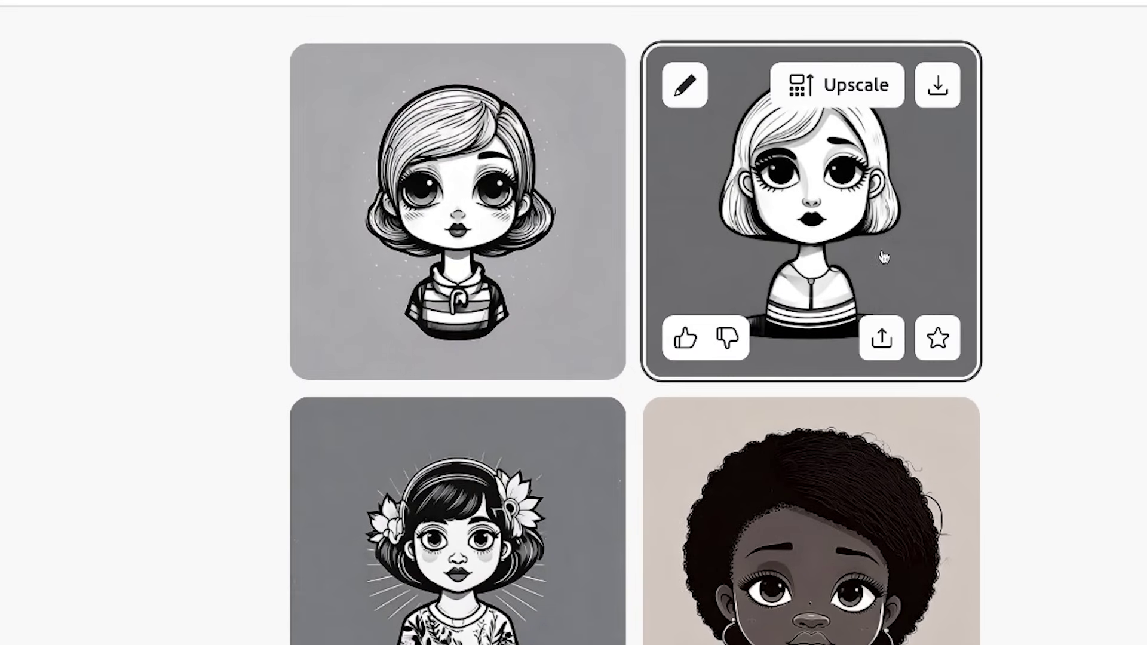
left_click(937, 337)
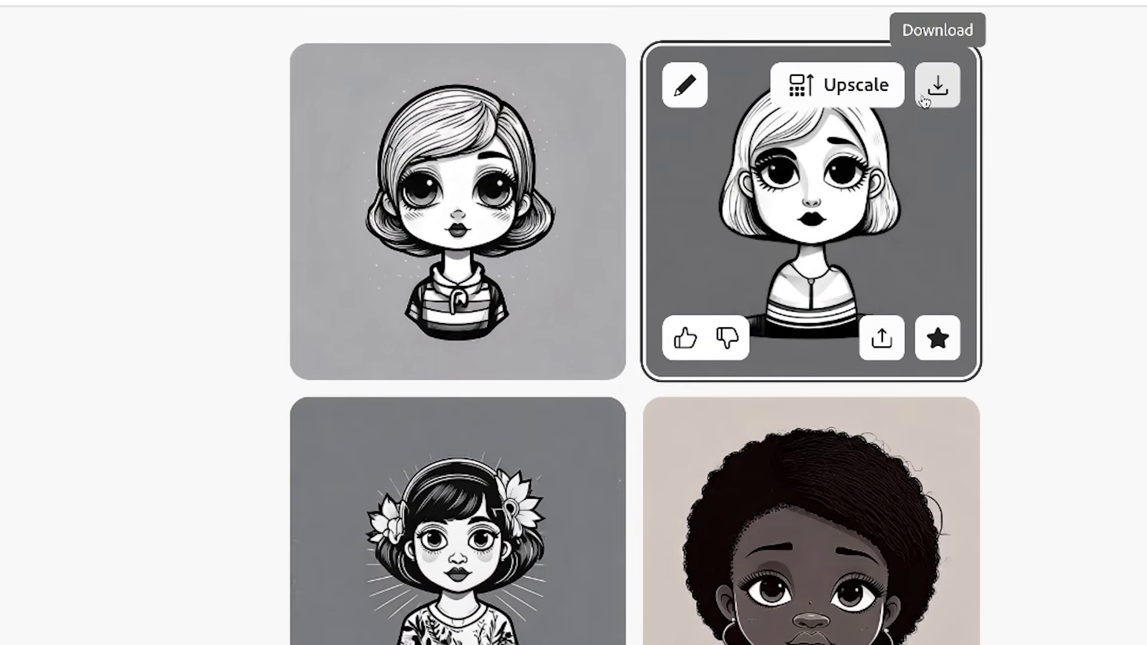
left_click(937, 85)
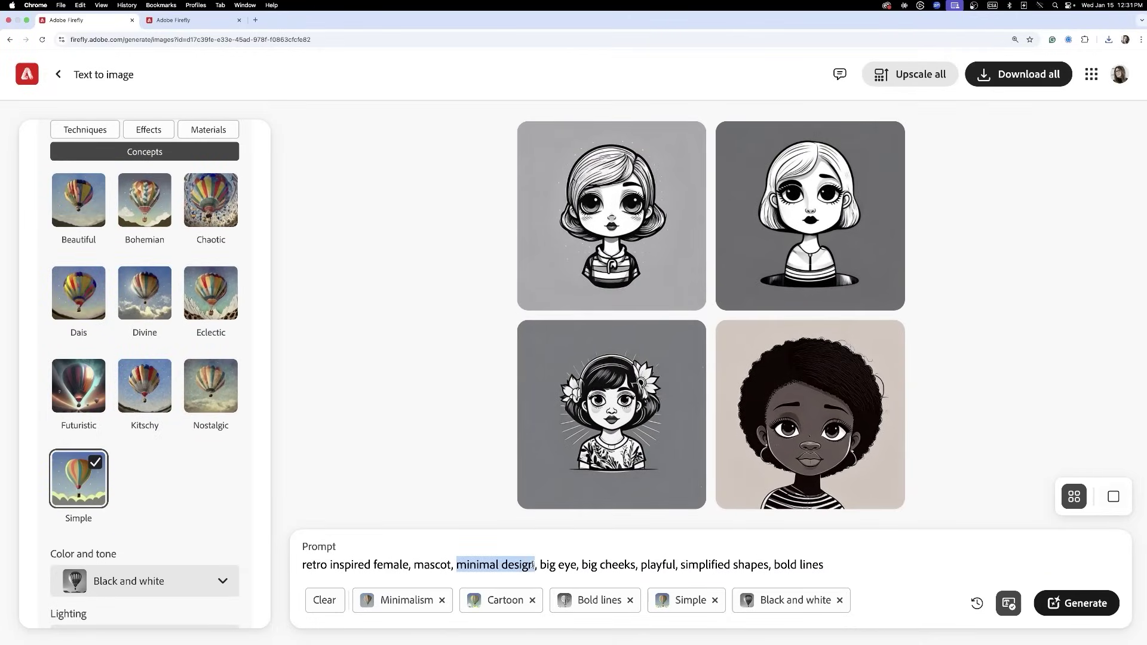
- Move 'minimal design,' to the prompt's start, change 'big eye' to 'retro eye', and regenerate
key("BackSpace")
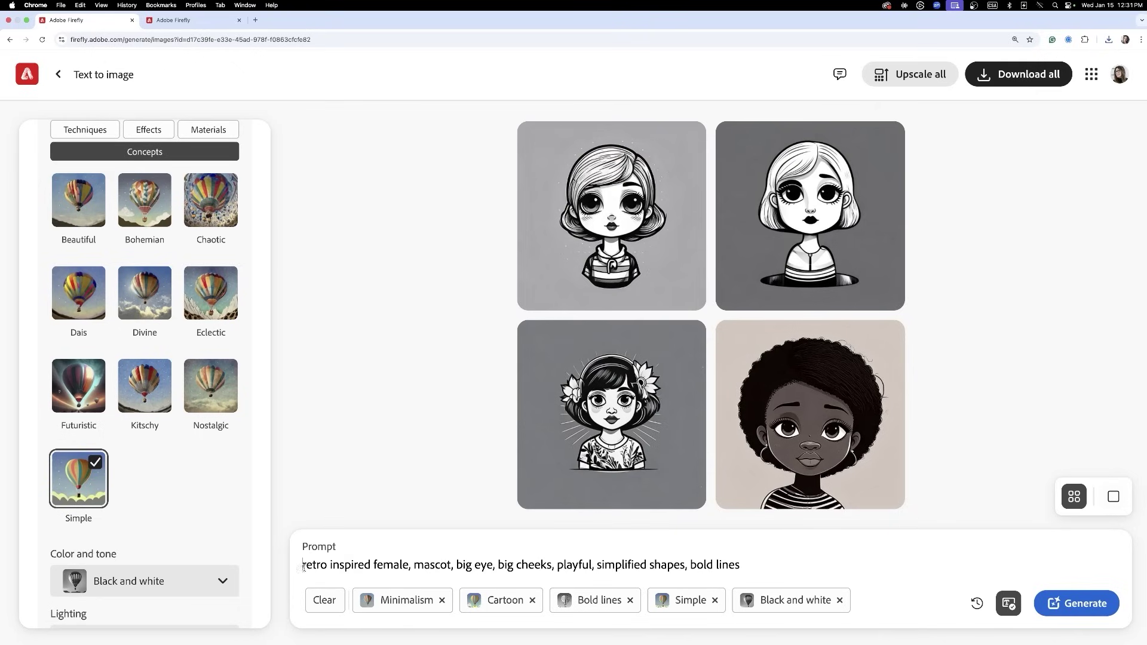
key("super+Up")
type("minimal design")
type(",")
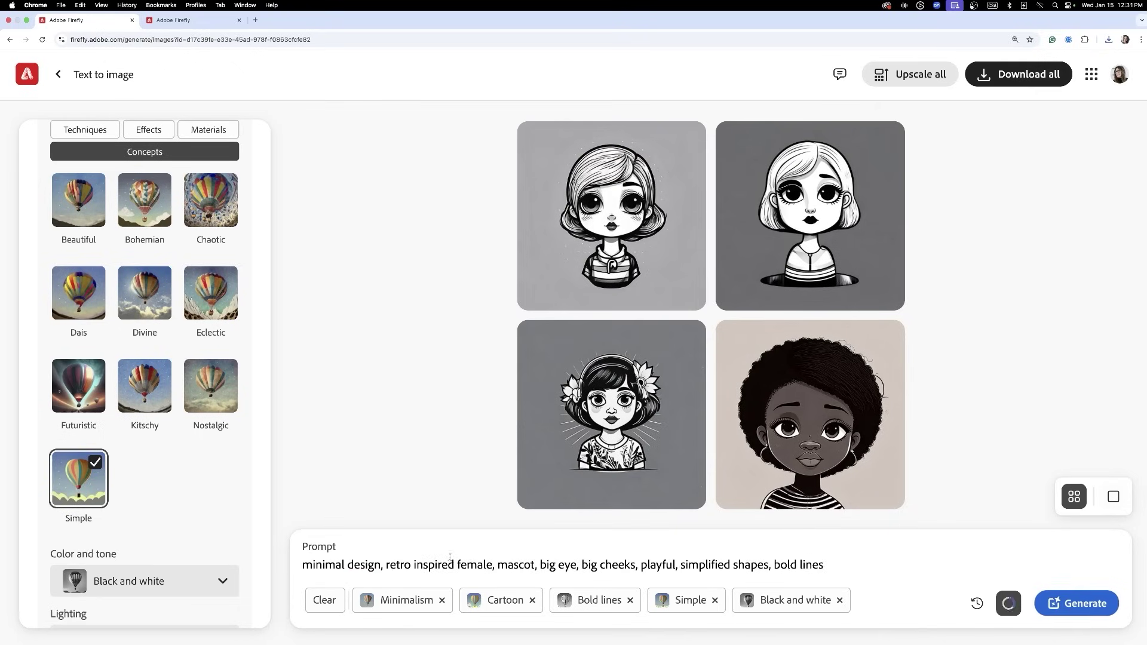
left_click(550, 564)
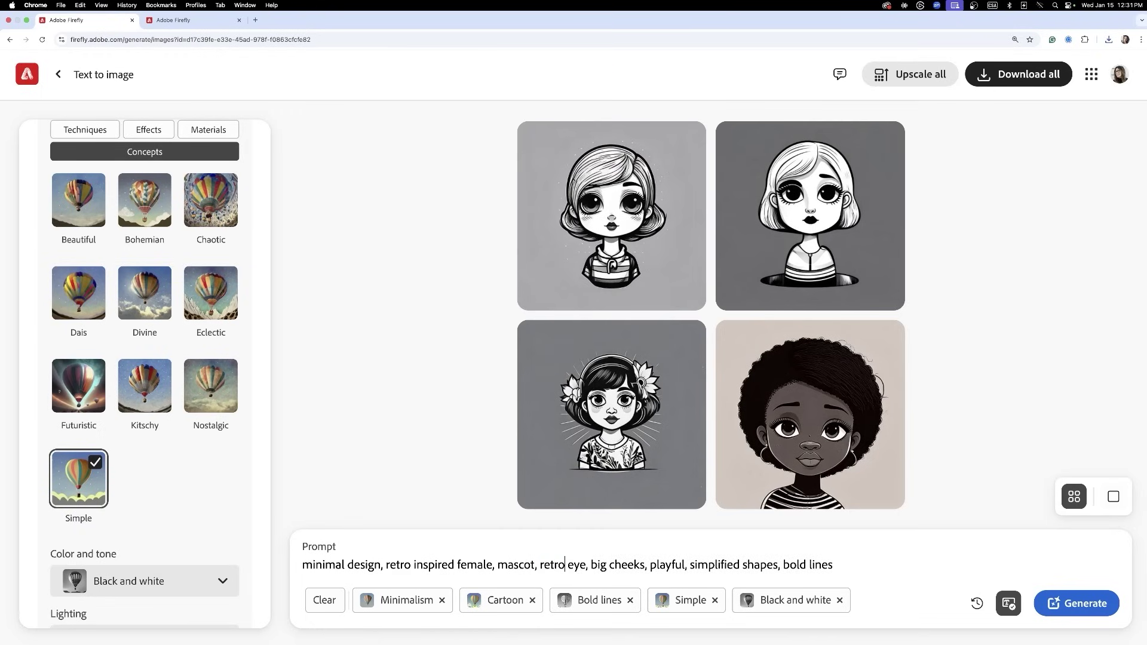
left_click(852, 577)
left_click(1079, 605)
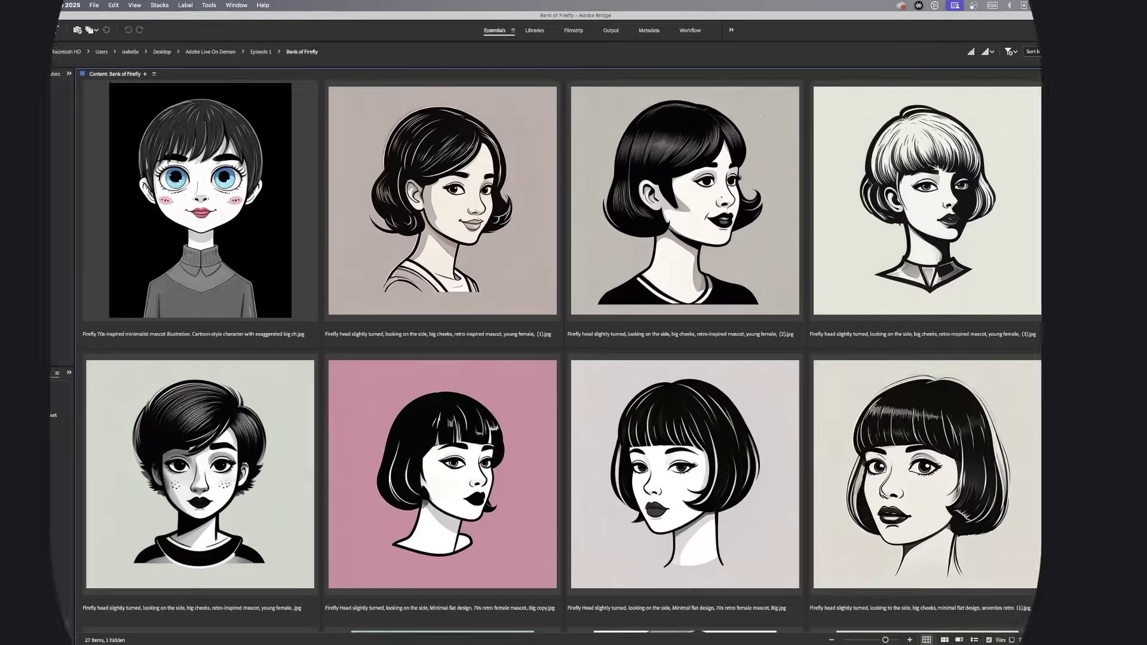
- Review the 27 saved mascot portraits in Bridge's Bank of Firefly folder
left_click_drag(1056, 113, 999, 468)
scroll(998, 467, "down", 2)
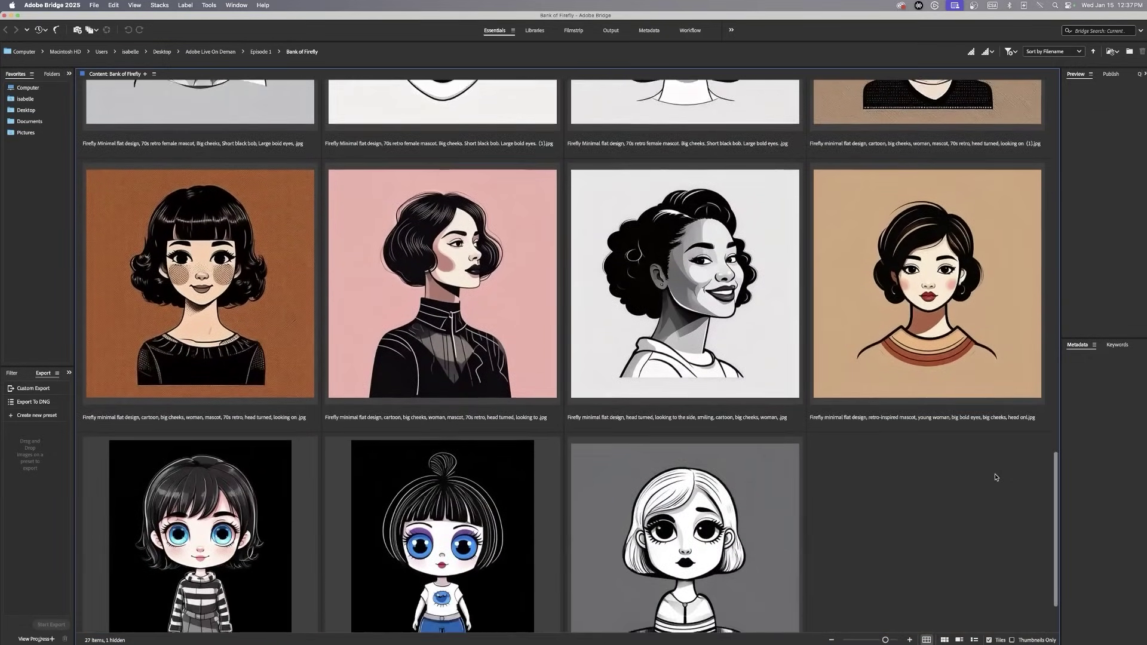